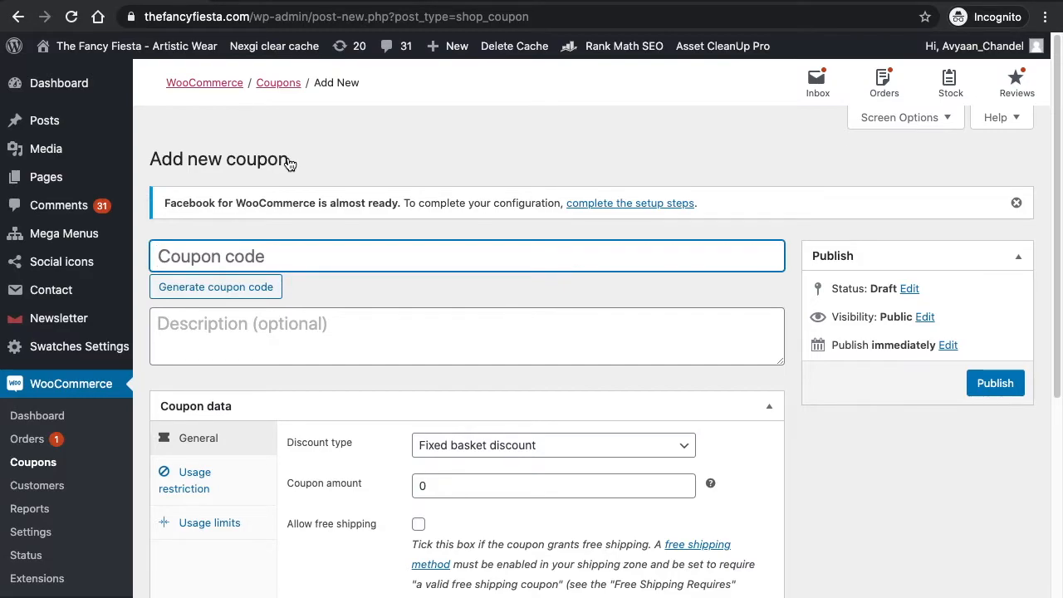
Enter GET100 as the coupon code and "User will get 100 Rs/- discount by applying this coupon code" as its description.
text(GET)
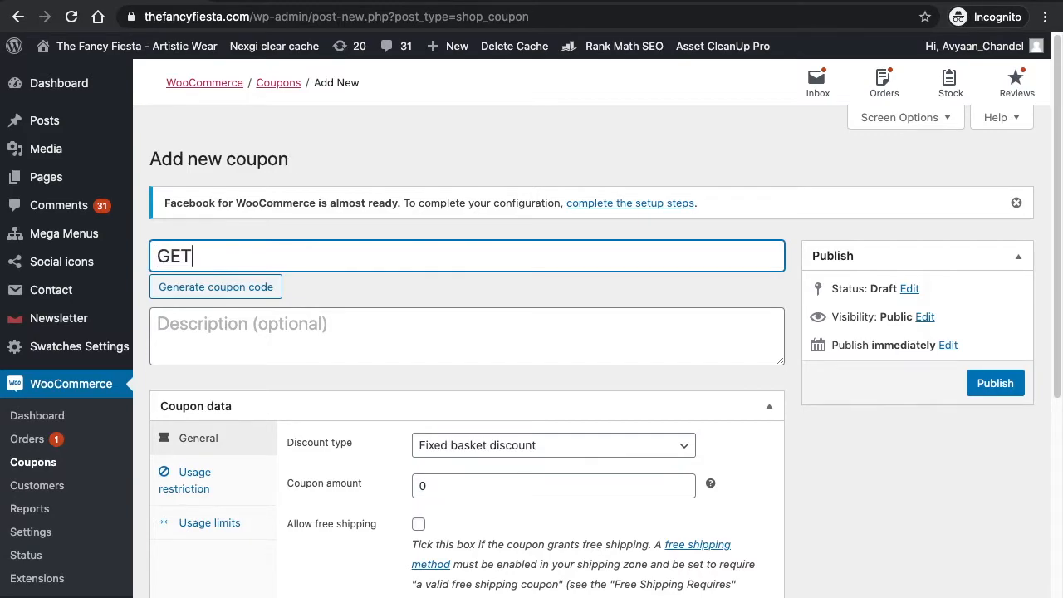
text(100)
click(232, 328)
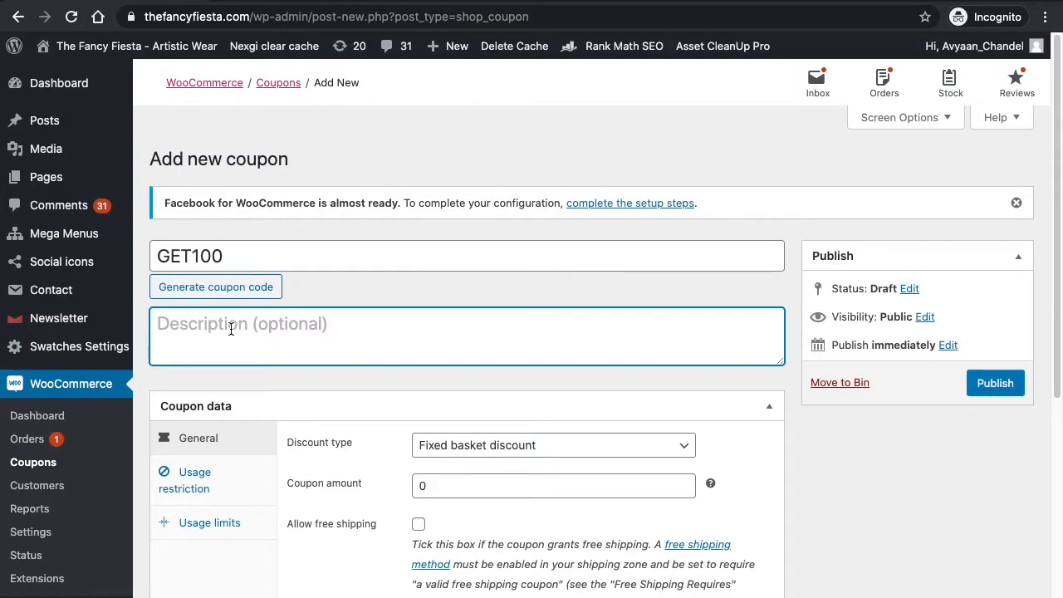
text(User will get 100 Rs/- discount by applying this coupon code)
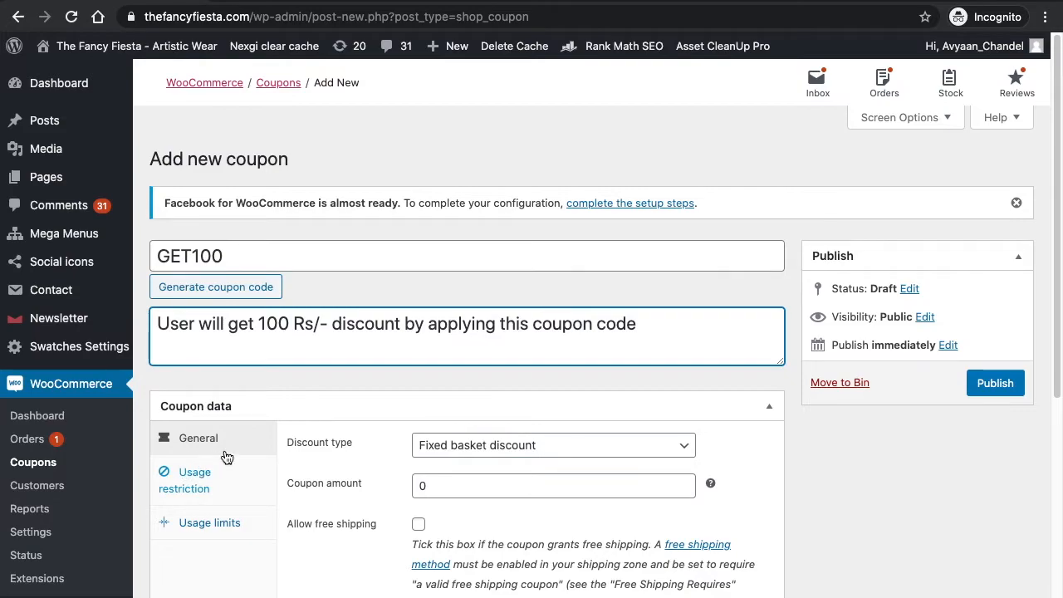
Set the coupon amount to 100 and the discount type to Fixed basket discount.
scroll(237, 451, down, 1)
scroll(237, 451, down, 2)
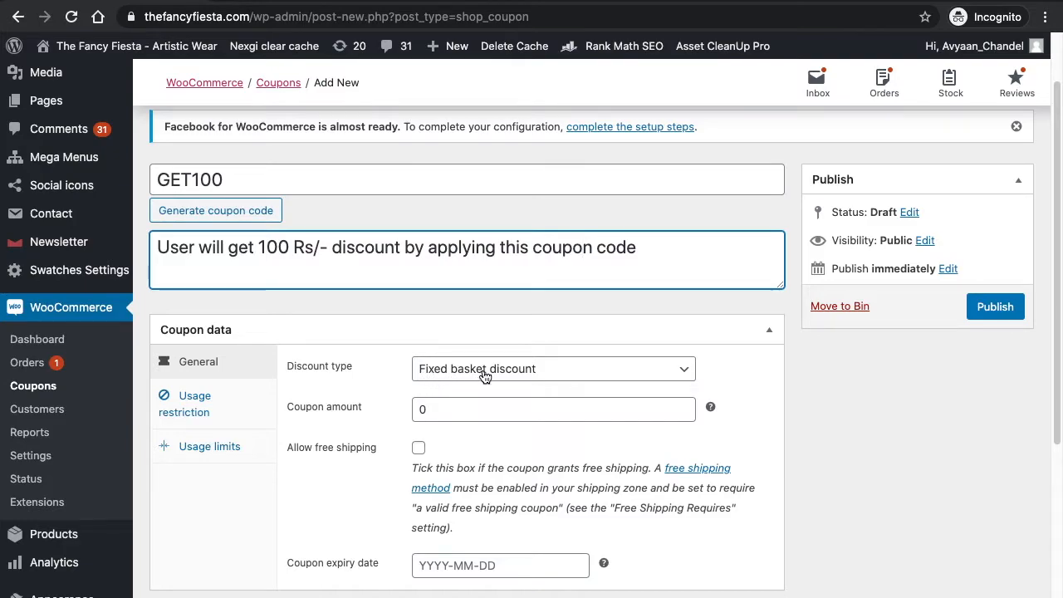
double_click(222, 183)
click(288, 248)
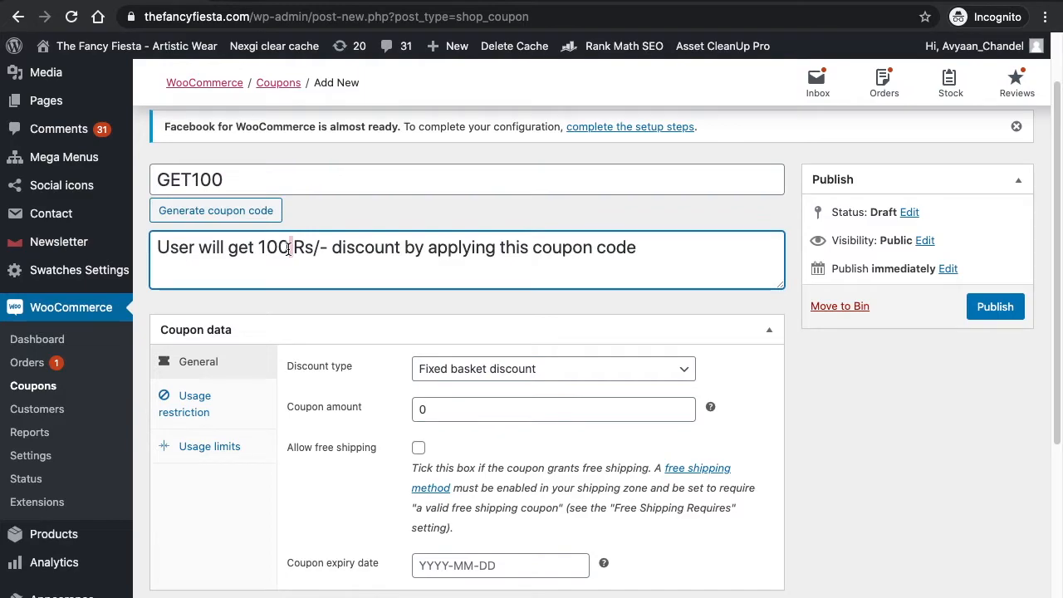
double_click(270, 250)
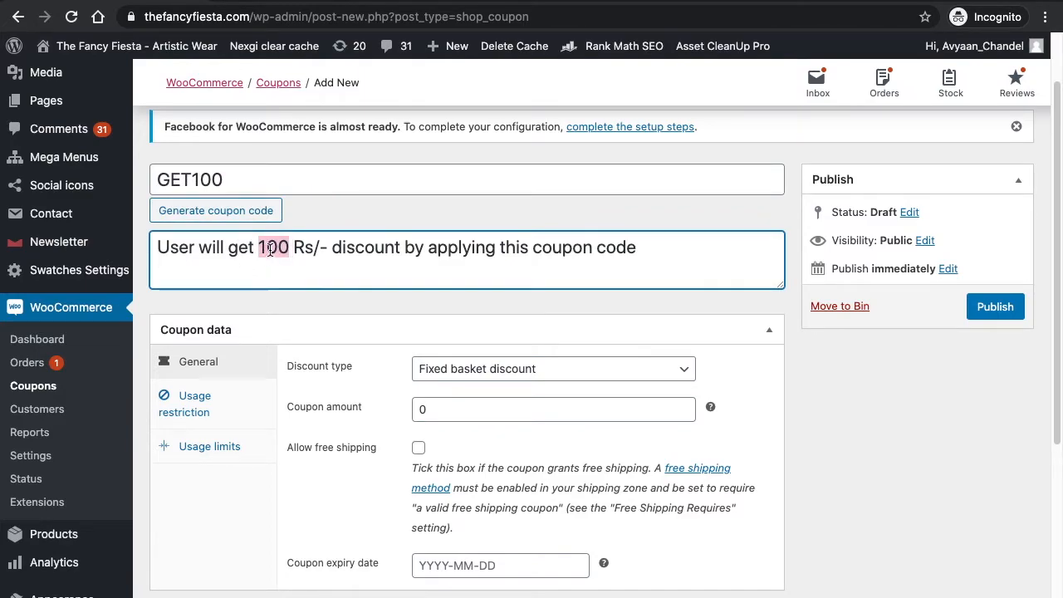
click(456, 378)
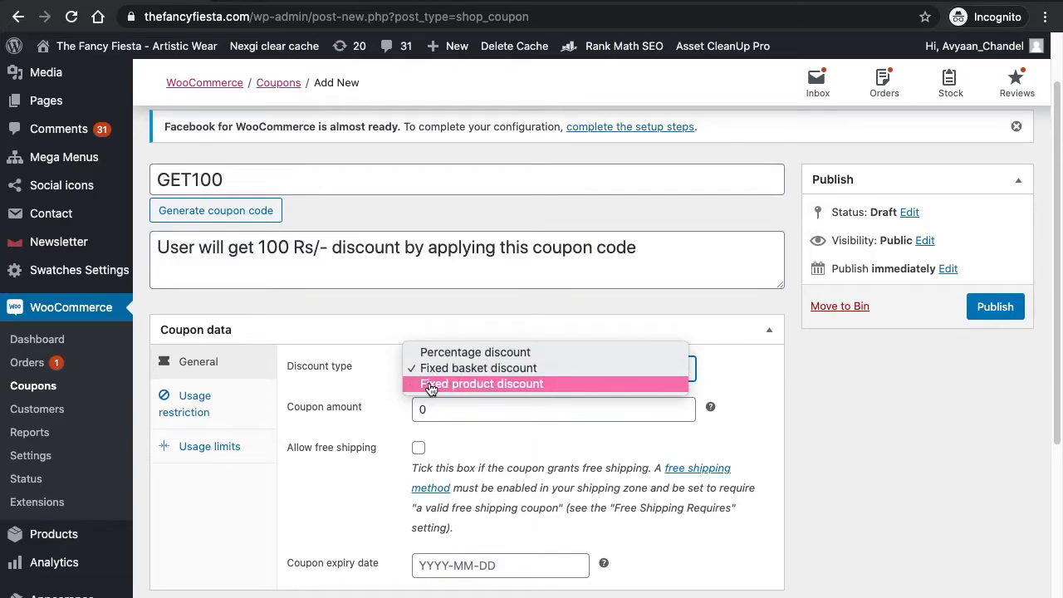
click(429, 387)
click(434, 409)
double_click(435, 410)
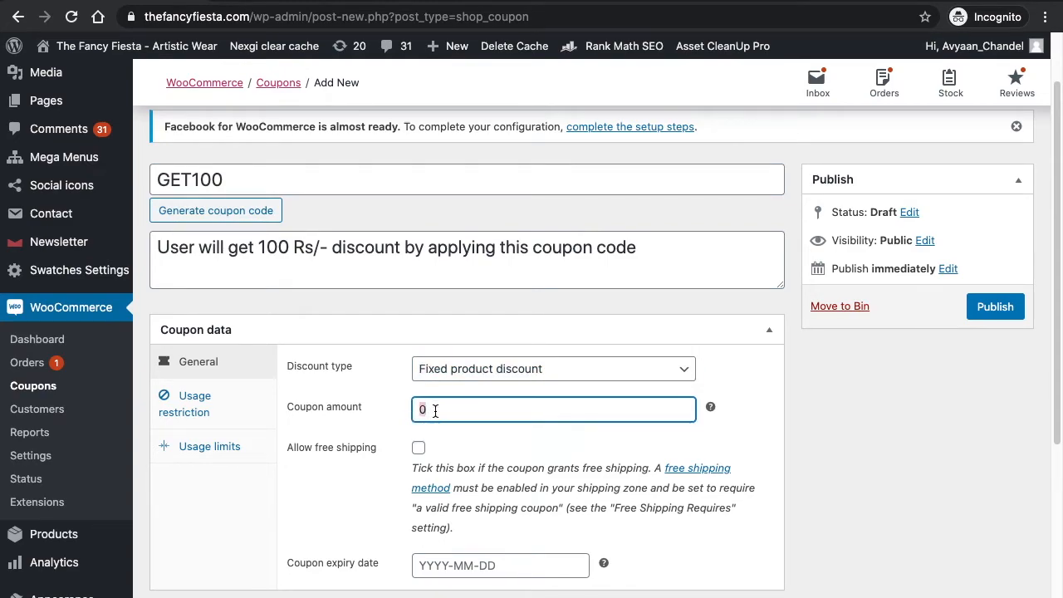
text(100)
click(455, 376)
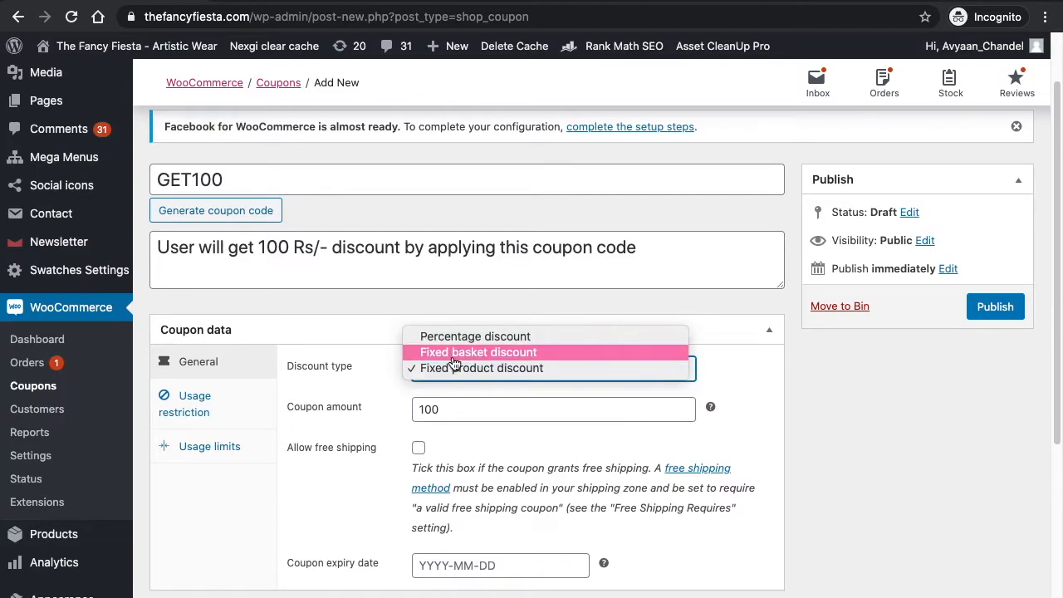
click(454, 356)
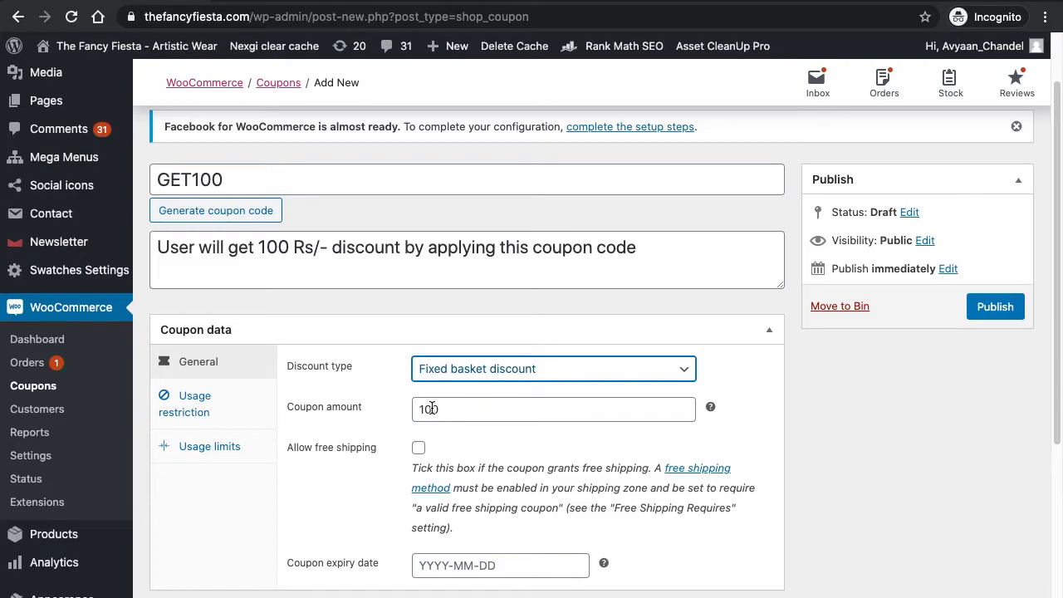
Set the coupon expiry date to 2020-05-31.
scroll(413, 478, down, 3)
click(451, 463)
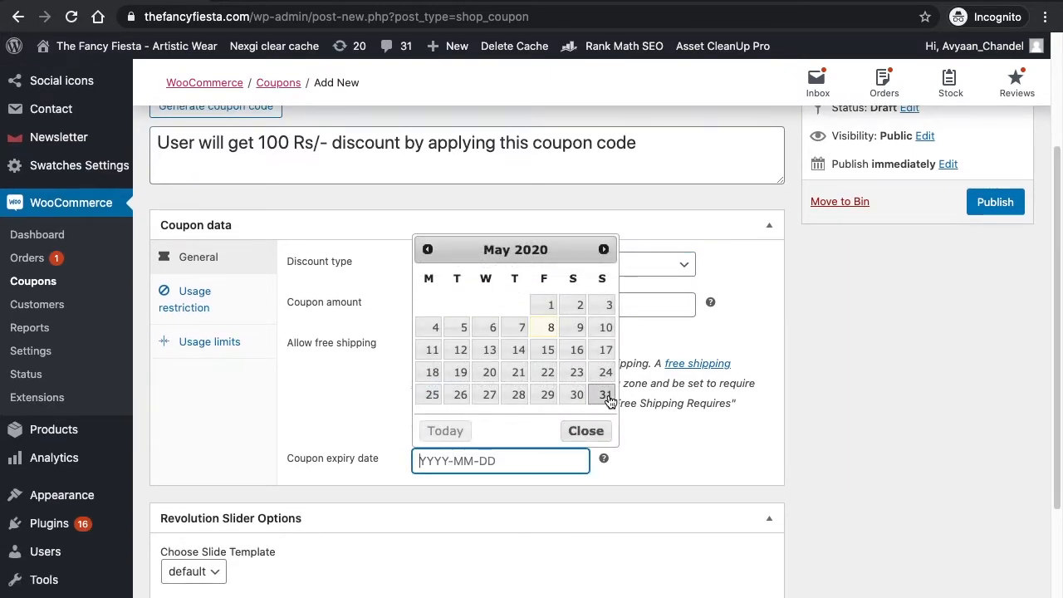
click(606, 395)
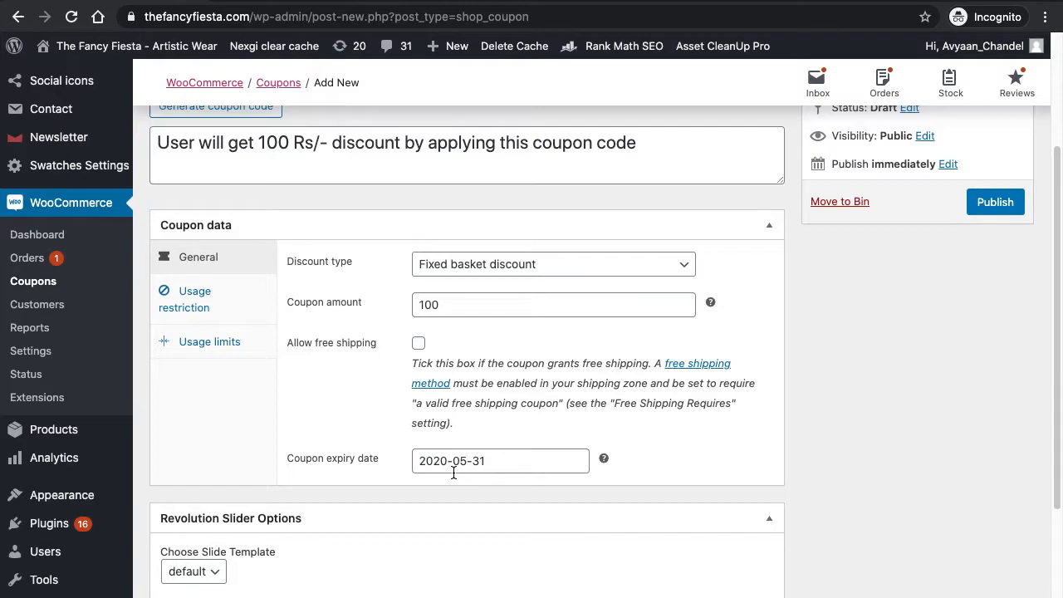
Restrict the coupon's usage to a minimum spend of 1000 and a maximum spend of 5000.
click(214, 305)
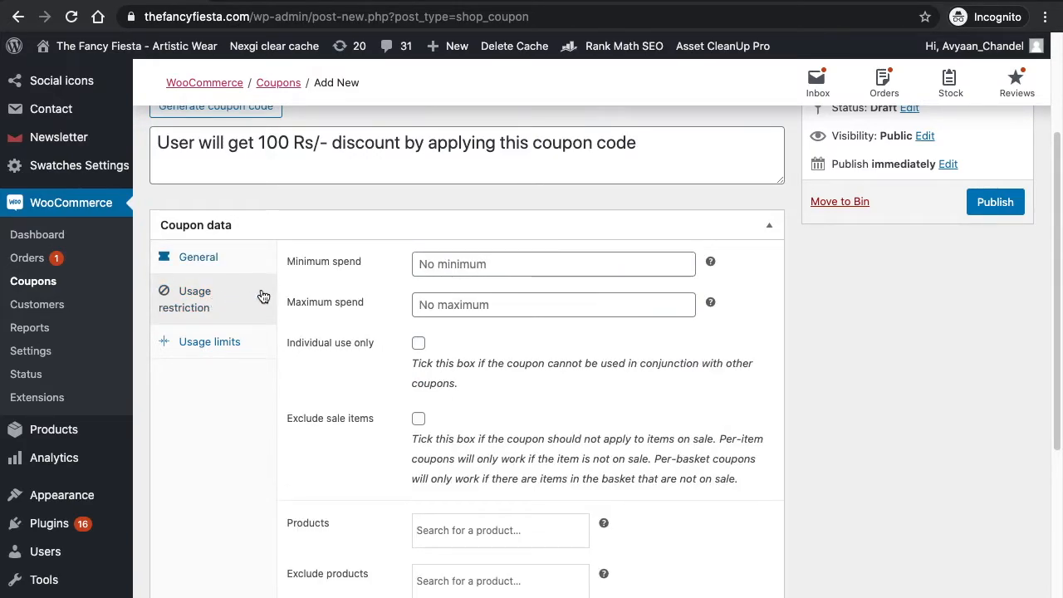
click(436, 263)
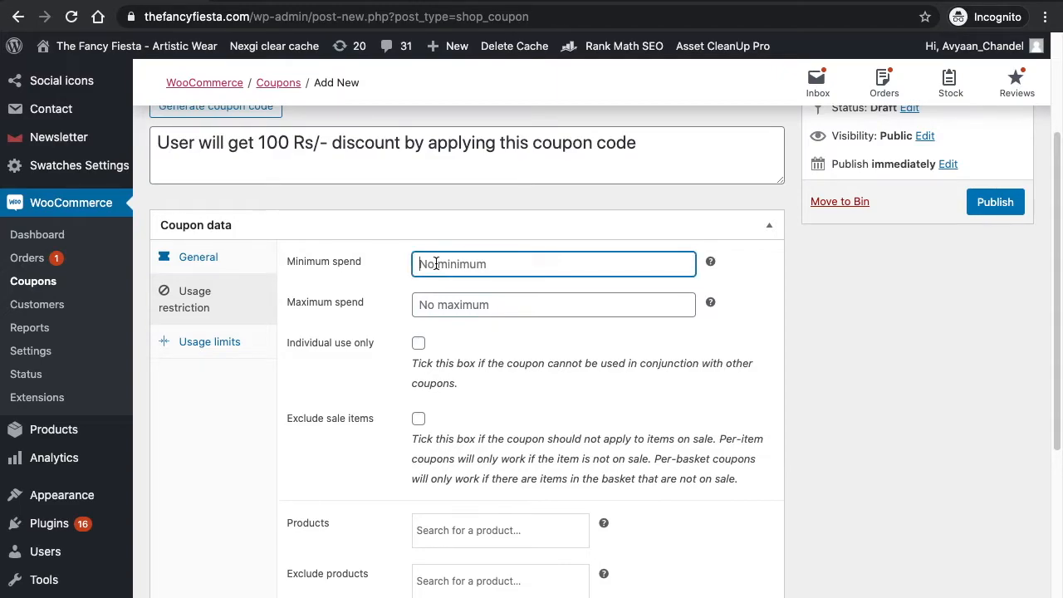
text(1000)
click(449, 299)
text(5000)
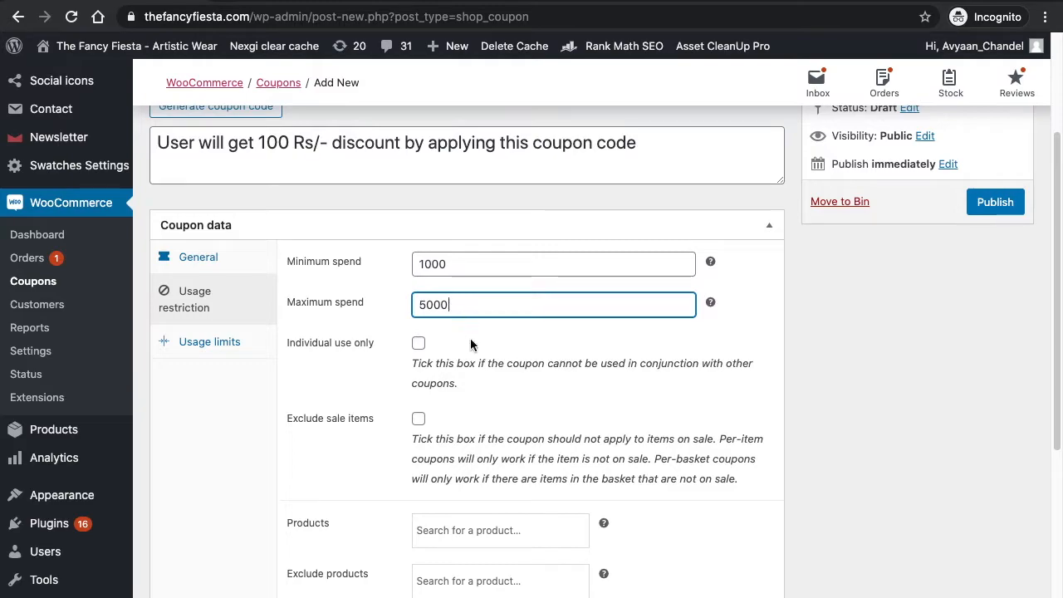
Restrict the coupon to individual use only and exclude sale items from it.
click(419, 345)
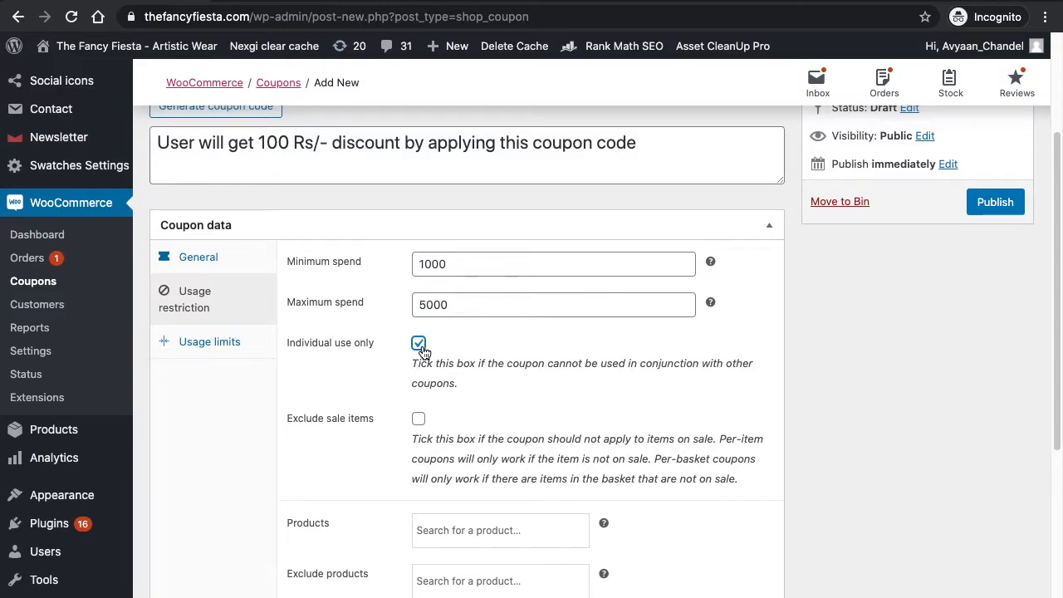
scroll(421, 349, down, 2)
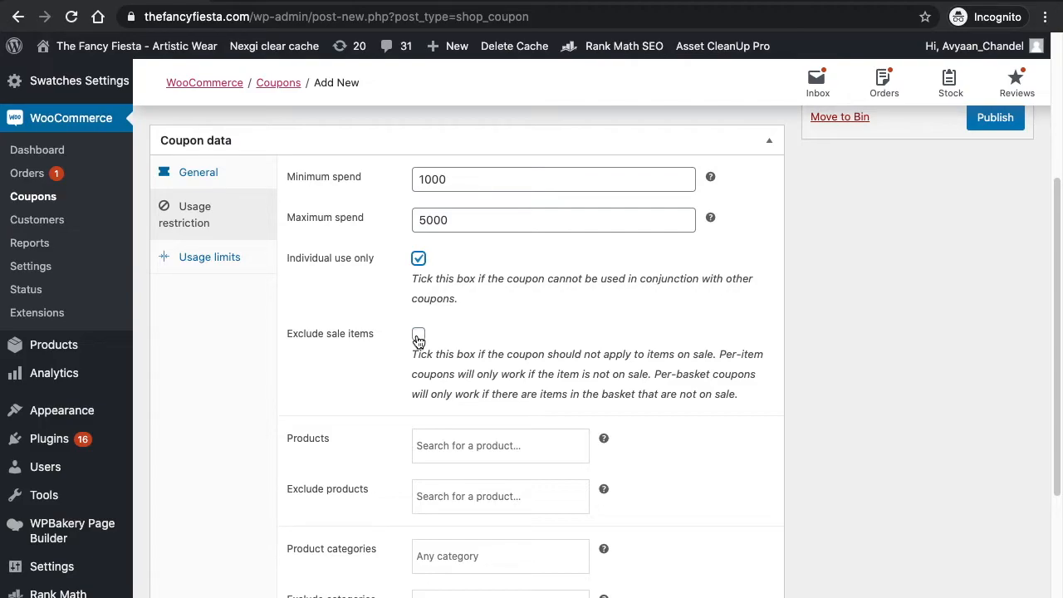
click(418, 337)
Examine the coupon's remaining usage restrictions for products, excluded products, product categories and allowed emails.
scroll(419, 339, down, 3)
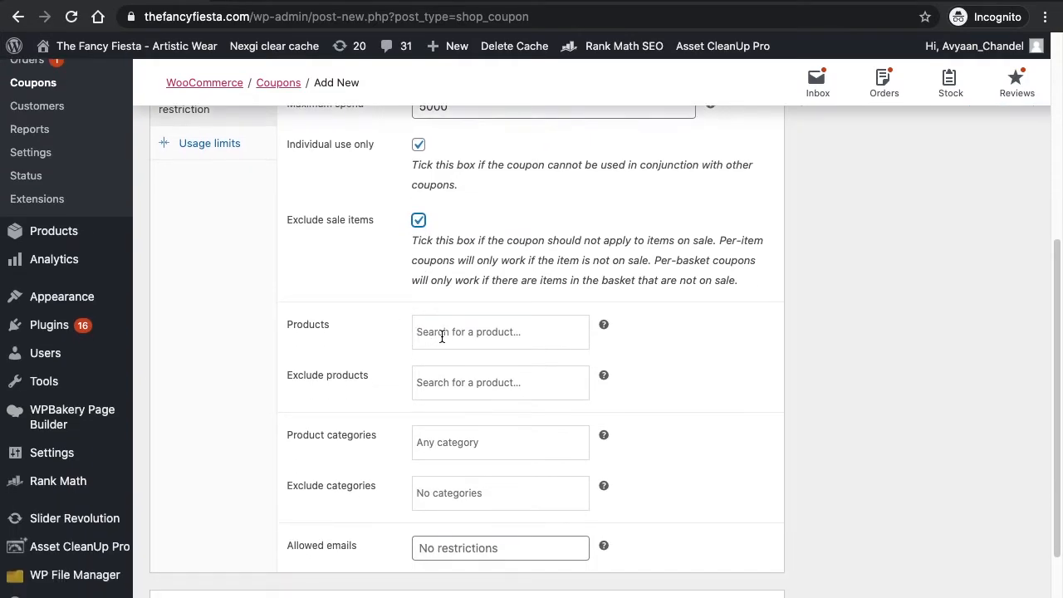
click(442, 336)
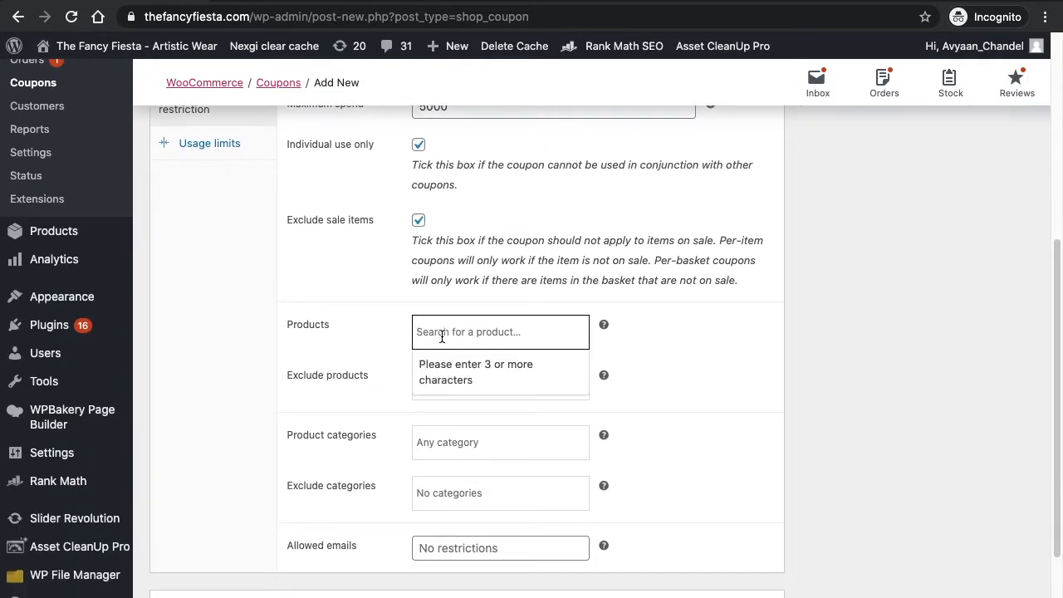
click(426, 382)
click(385, 399)
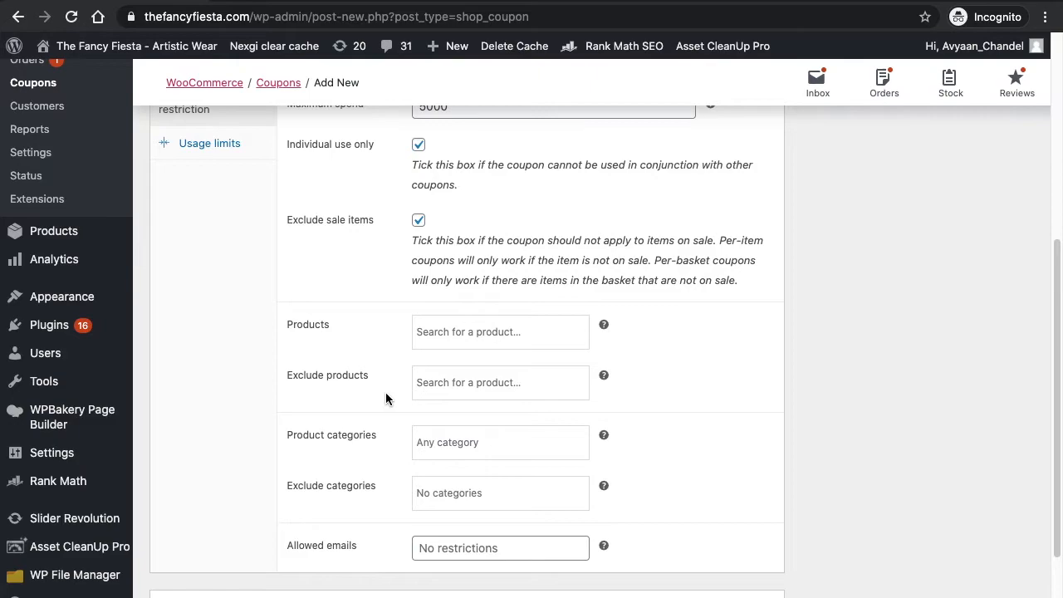
click(432, 382)
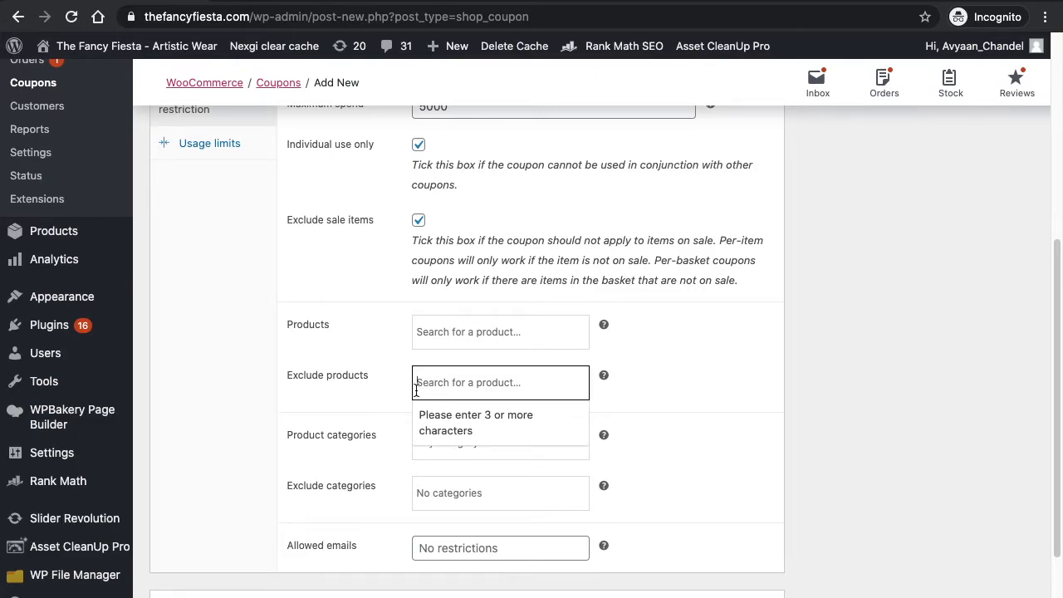
click(387, 404)
scroll(387, 404, down, 2)
click(441, 387)
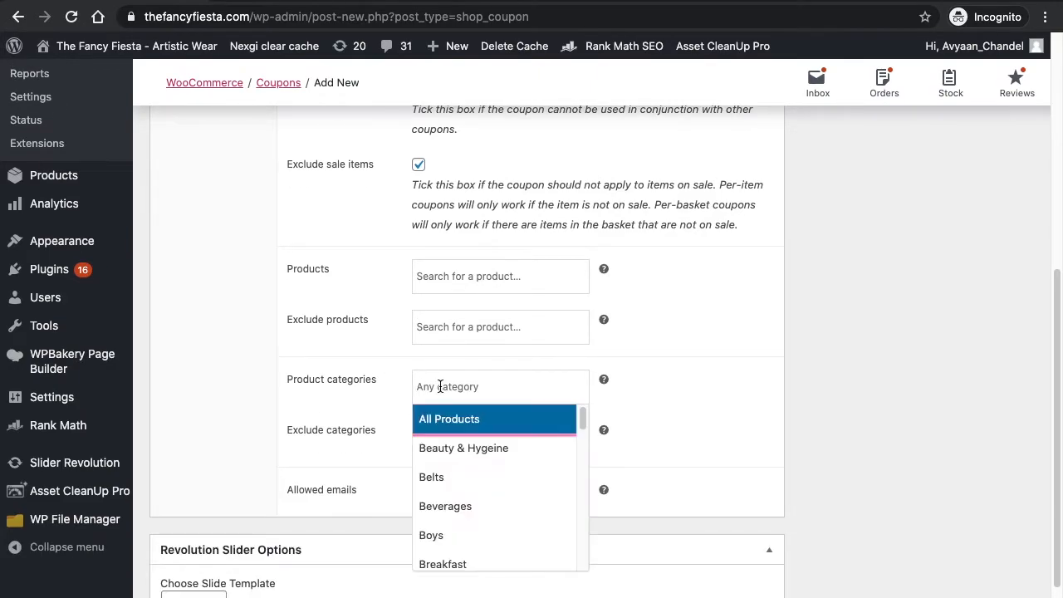
click(384, 418)
scroll(384, 418, down, 2)
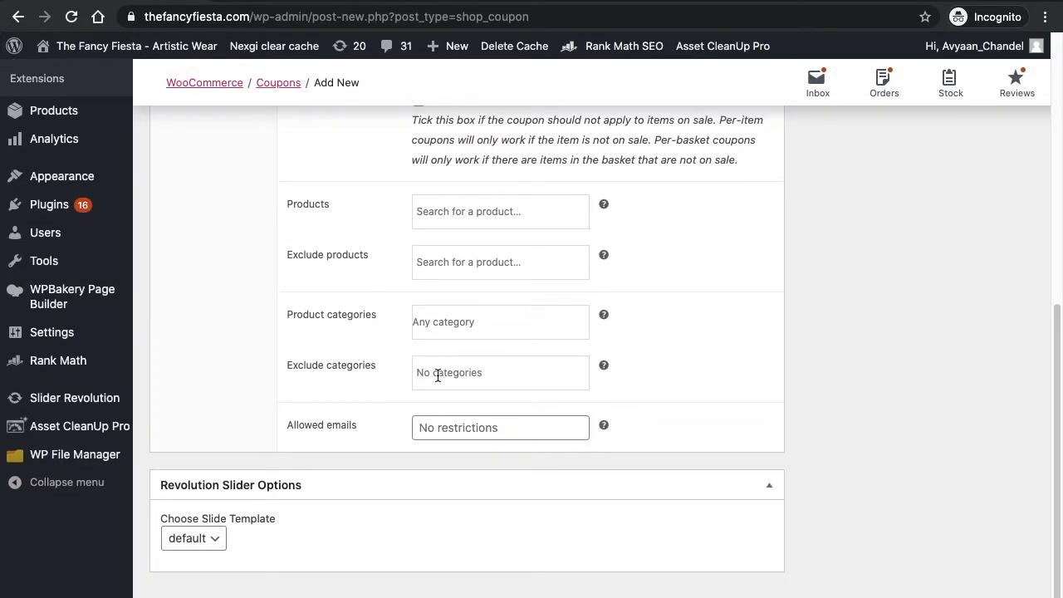
click(441, 331)
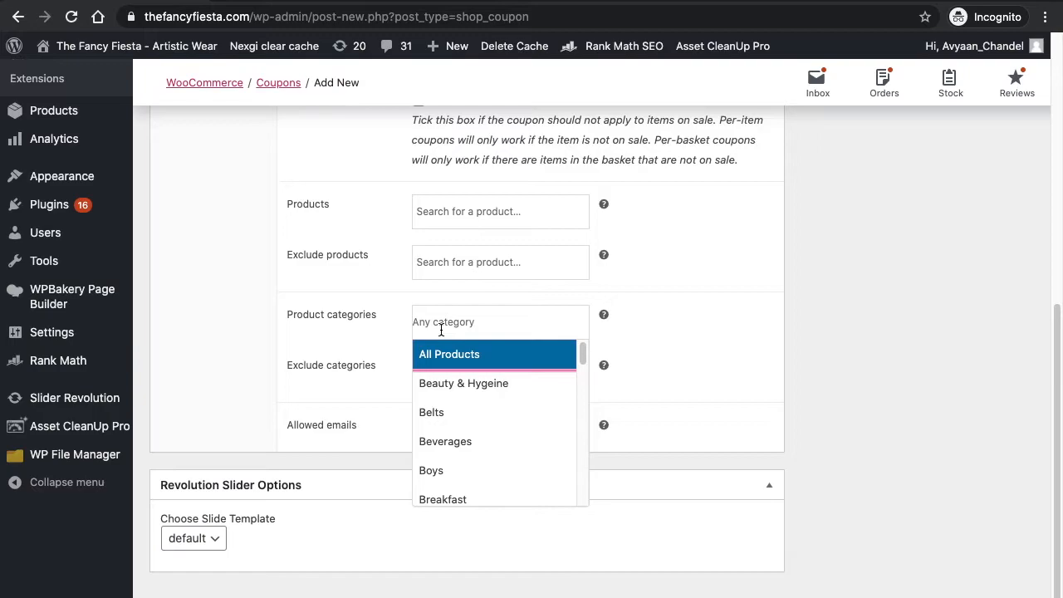
scroll(442, 399, down, 3)
click(359, 355)
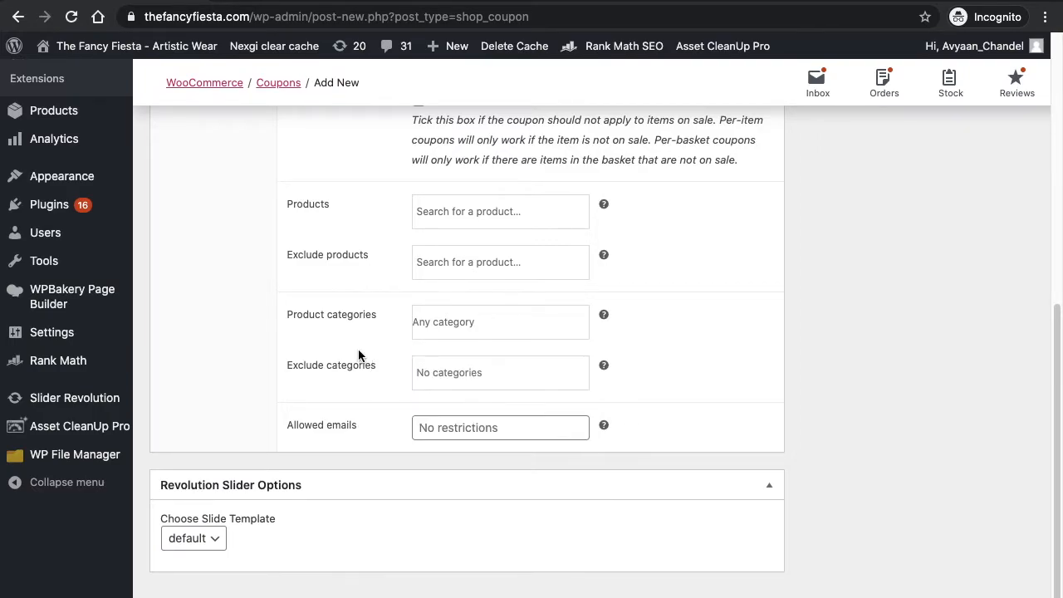
scroll(388, 405, down, 1)
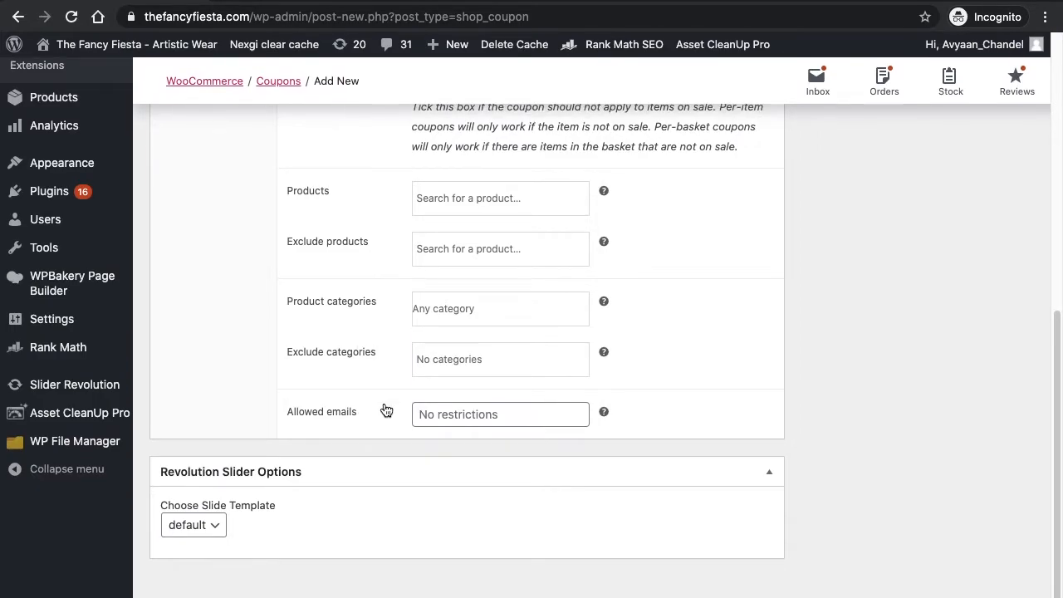
click(431, 415)
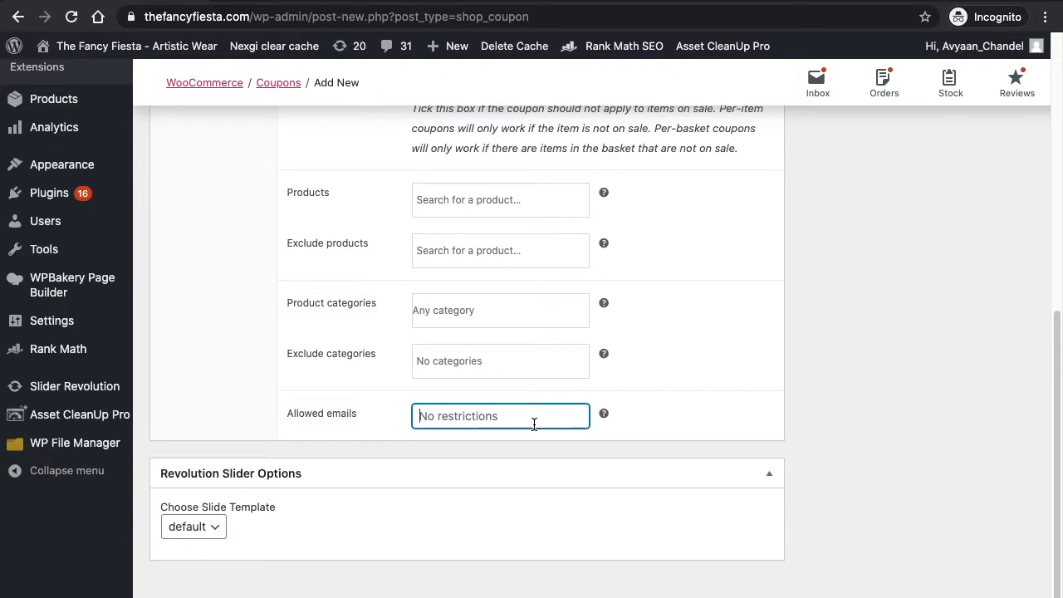
Limit usage to 1 per user and 100 per coupon, and publish the coupon.
scroll(535, 424, up, 5)
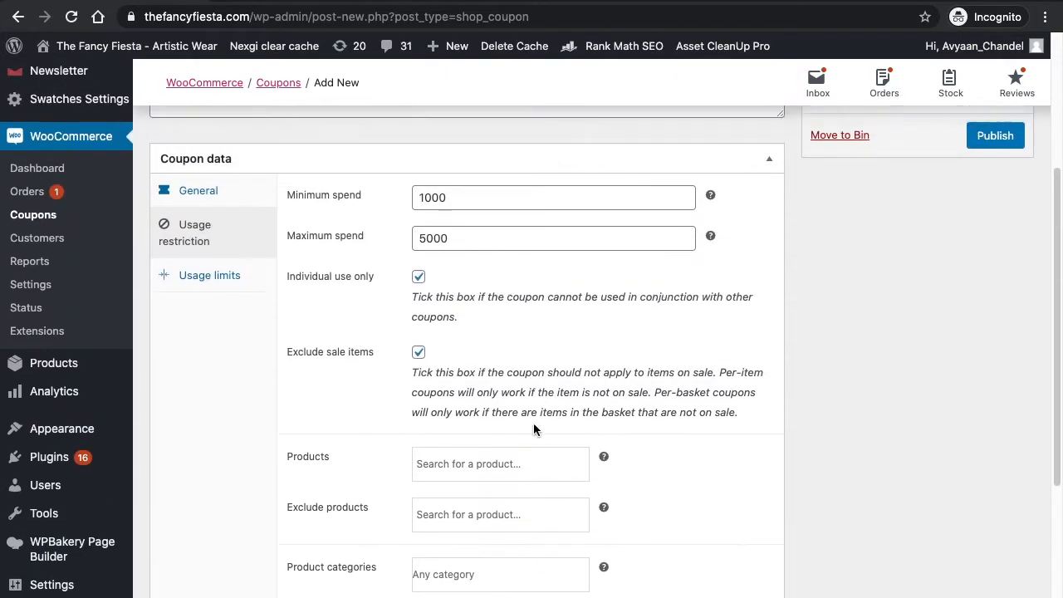
scroll(534, 430, up, 1)
click(202, 362)
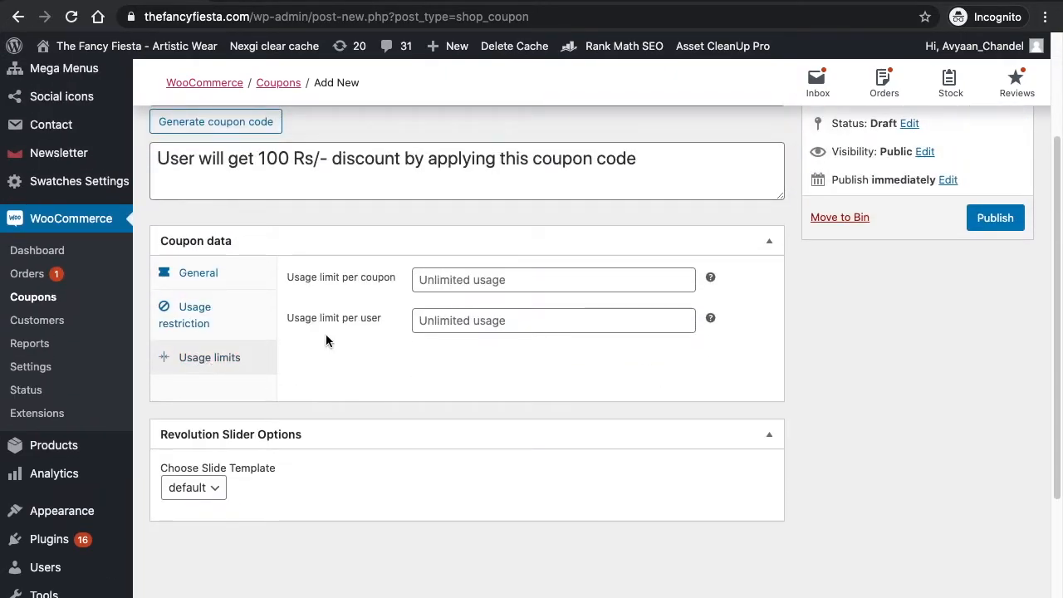
click(442, 285)
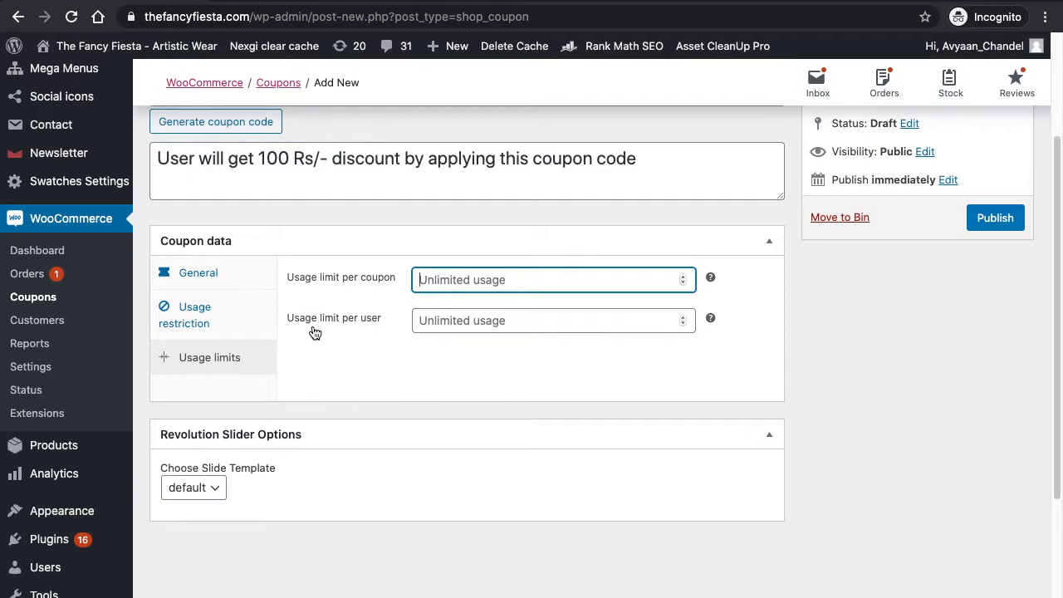
click(432, 323)
text(1)
click(446, 282)
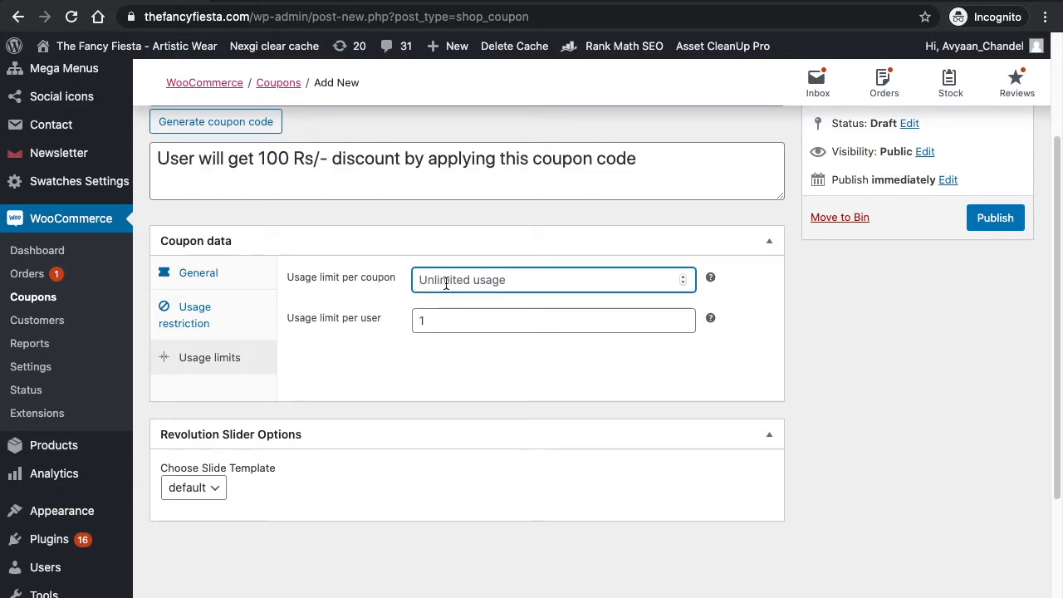
text(100)
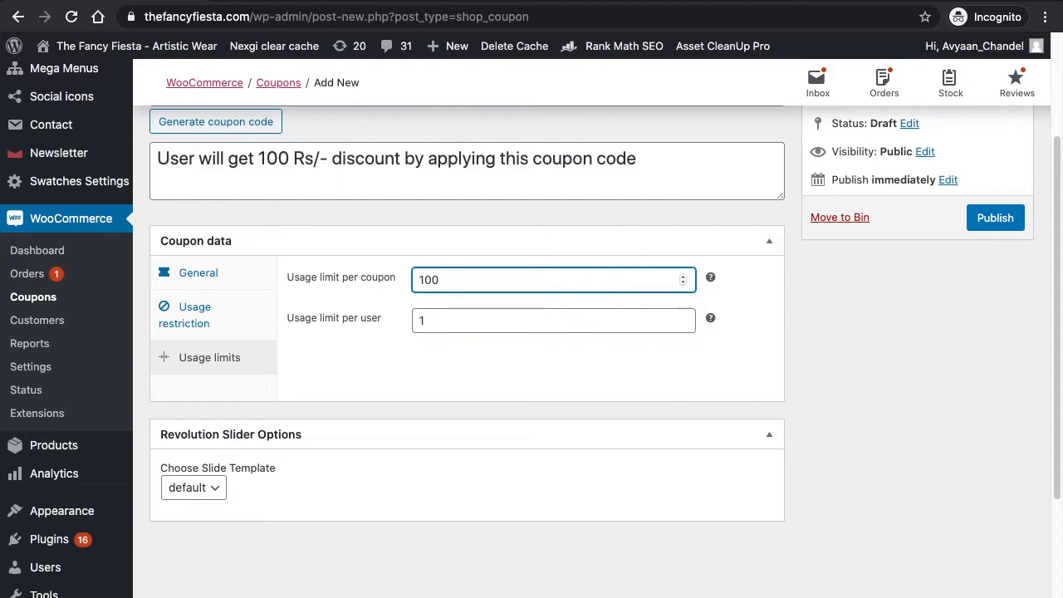
click(974, 219)
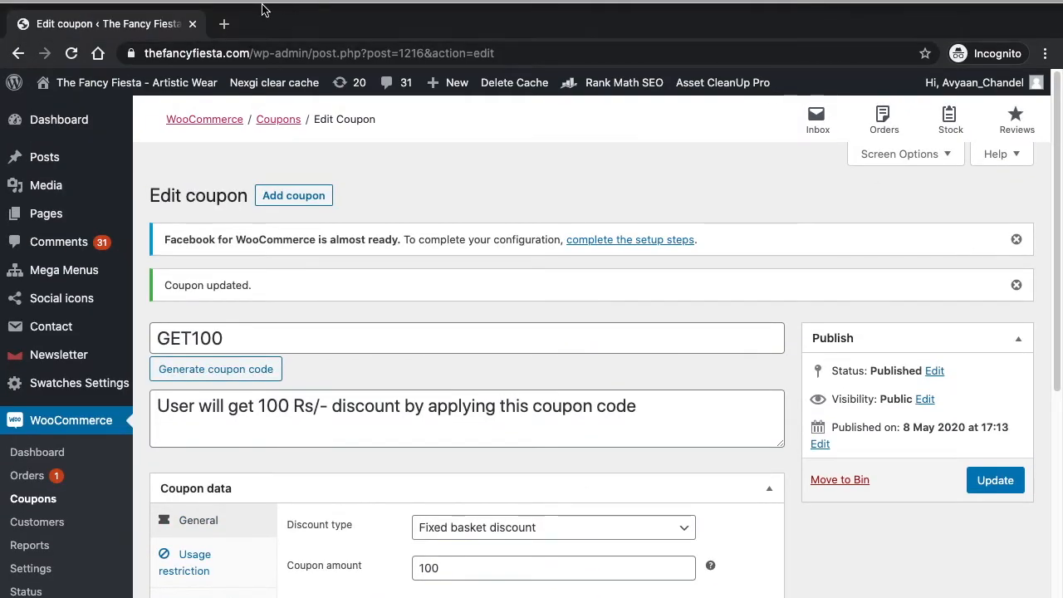
Open the storefront thefancyfiesta.com in a new browser tab and go down to its product sections.
click(219, 25)
text(thefancyfiesta.com)
key(Return)
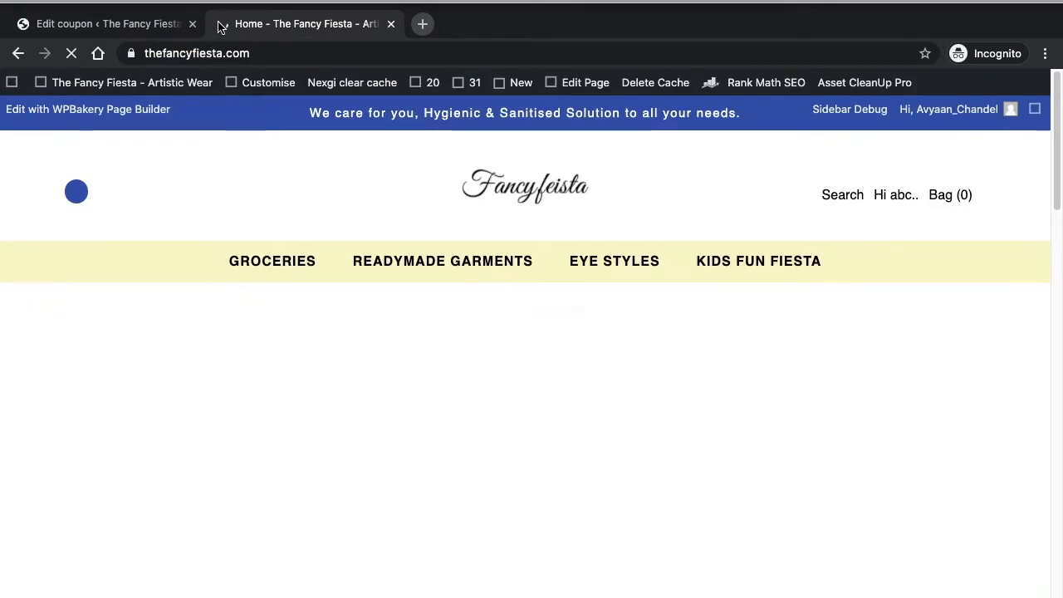
scroll(299, 409, down, 5)
scroll(301, 417, down, 5)
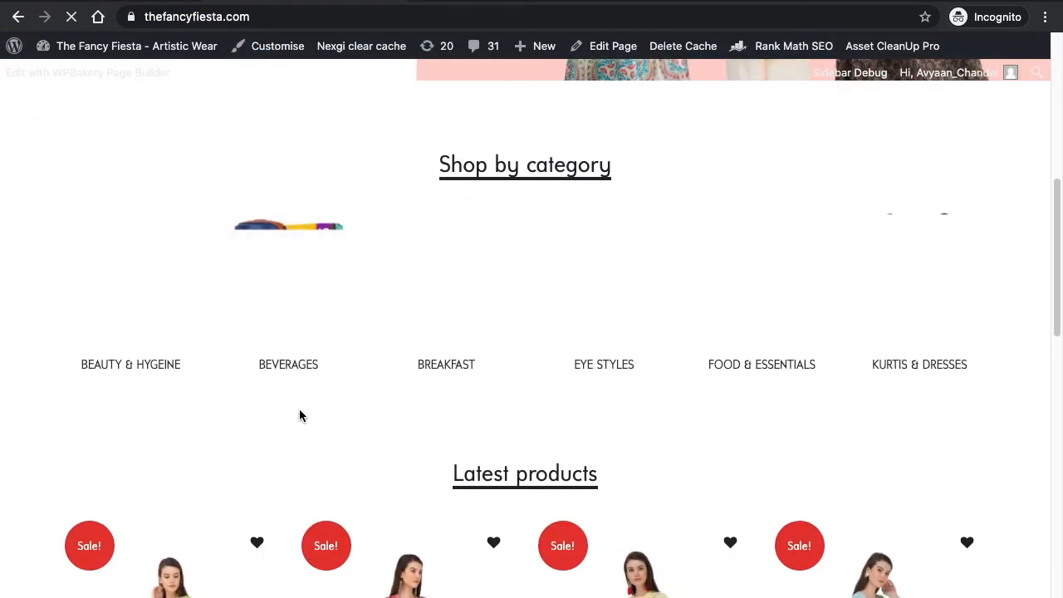
View the Golden Kurti with Attached Jacket product and the Boys category under Kids – Below 5 yrs.
scroll(302, 418, down, 2)
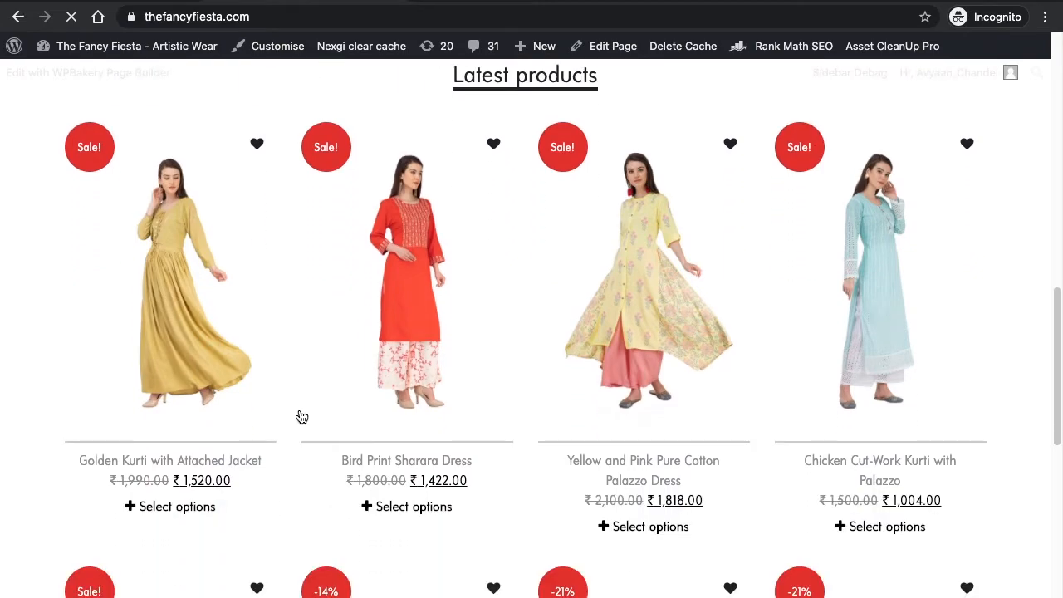
click(155, 470)
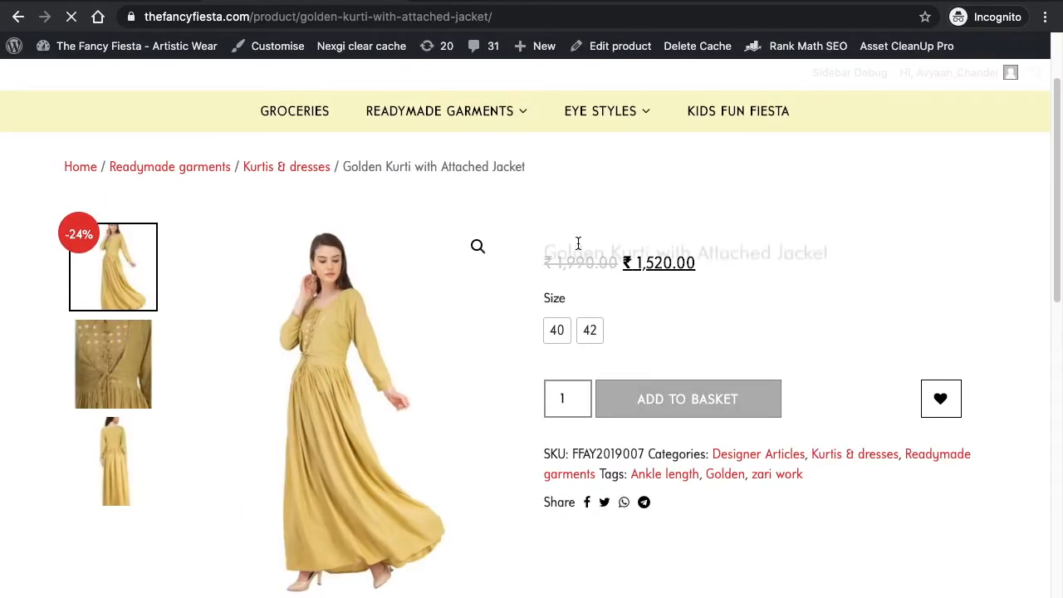
mouse_move(448, 195)
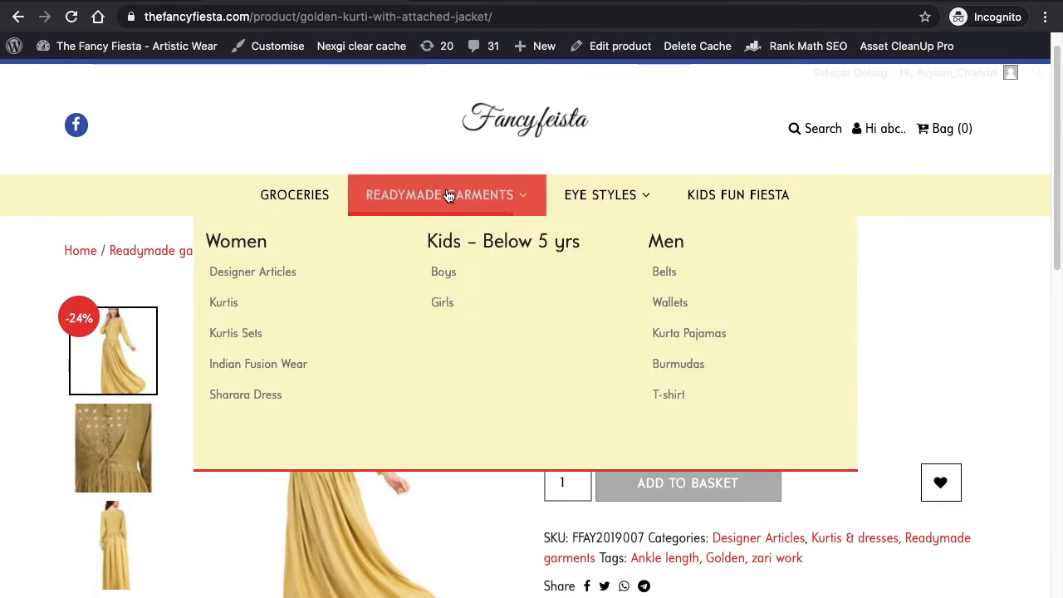
click(443, 277)
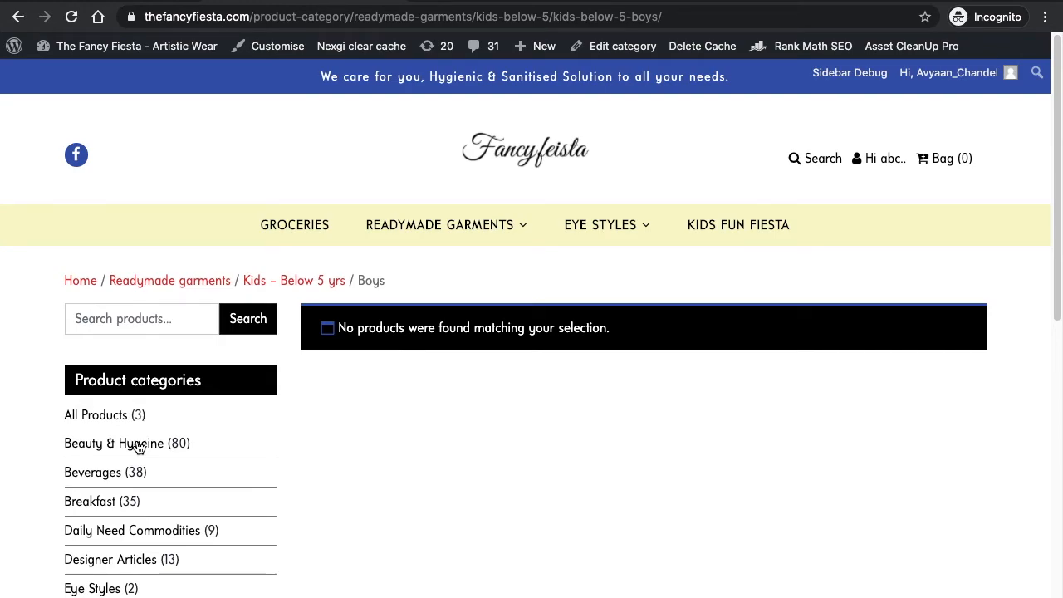
Add one Axe Signature After Shave Lotion- Denim from the Beauty & Hygeine category to the basket and view the basket.
click(138, 444)
scroll(458, 482, down, 2)
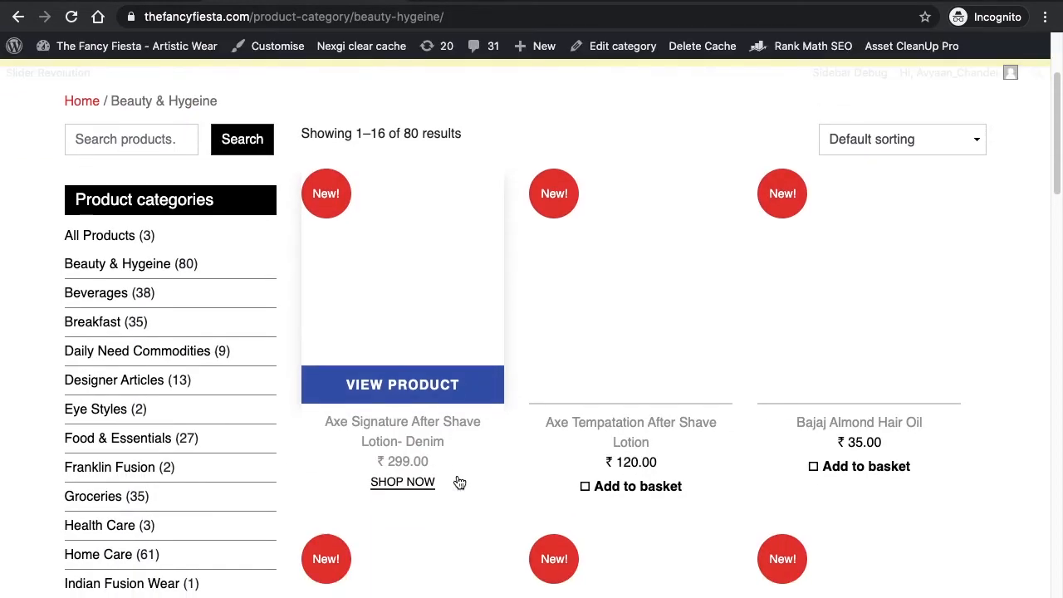
click(397, 388)
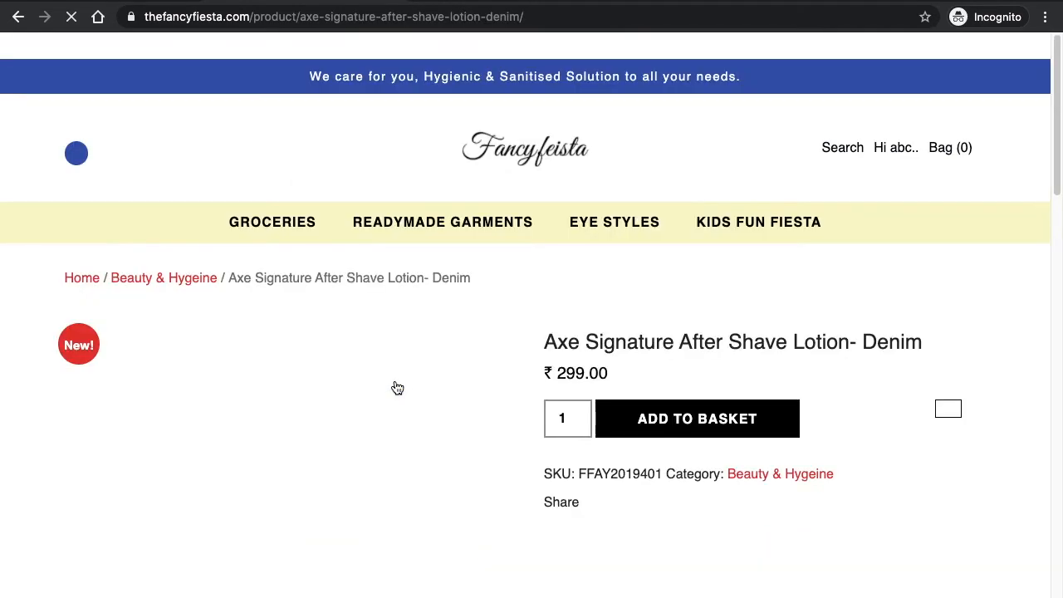
click(694, 421)
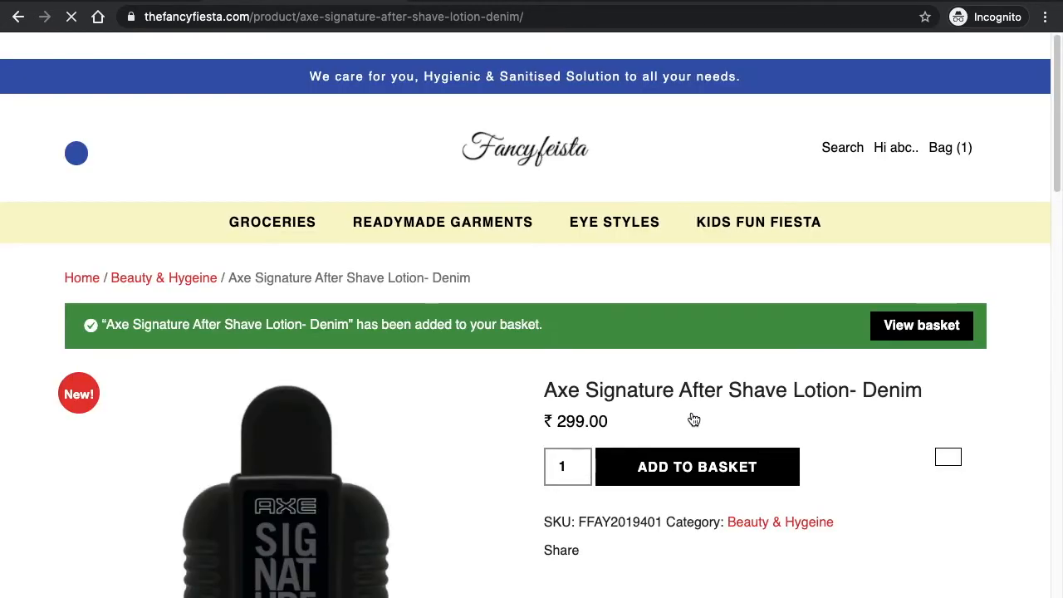
click(904, 337)
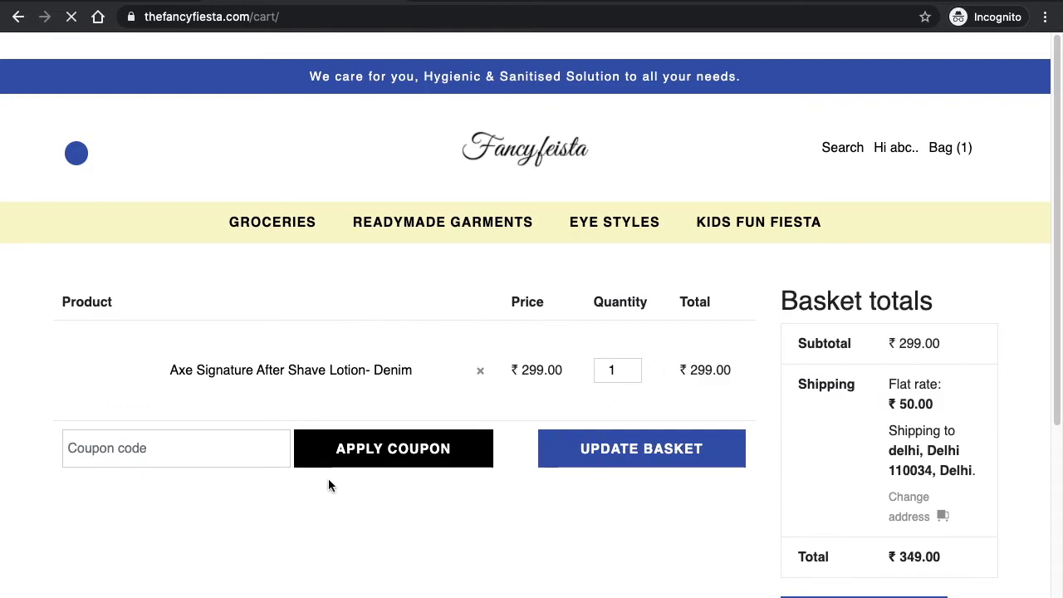
Try to apply the coupon code GET100 to the basket and check the coupon's minimum spend requirement.
click(204, 444)
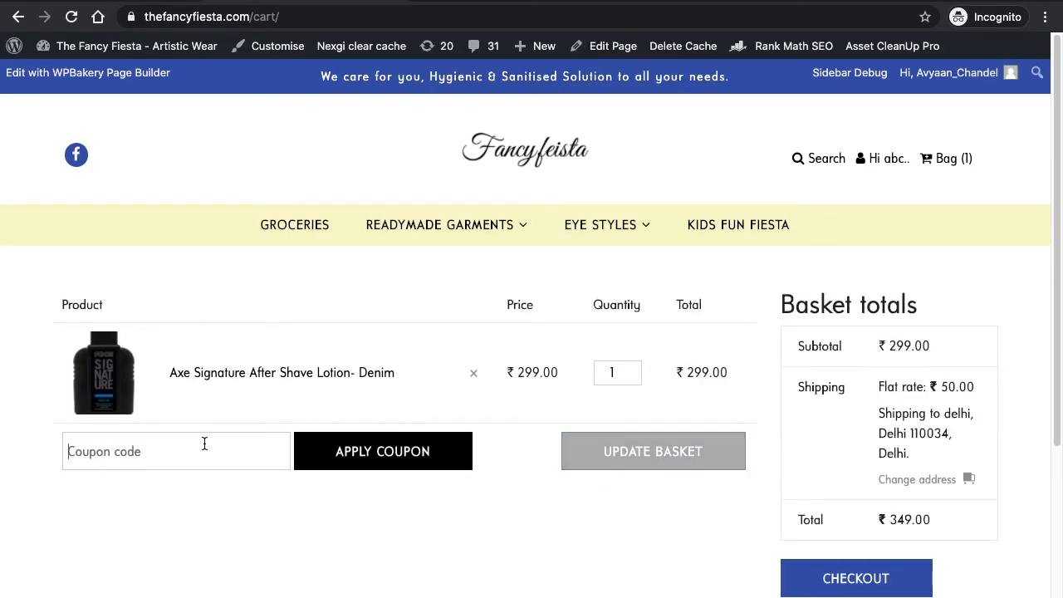
text(GET100)
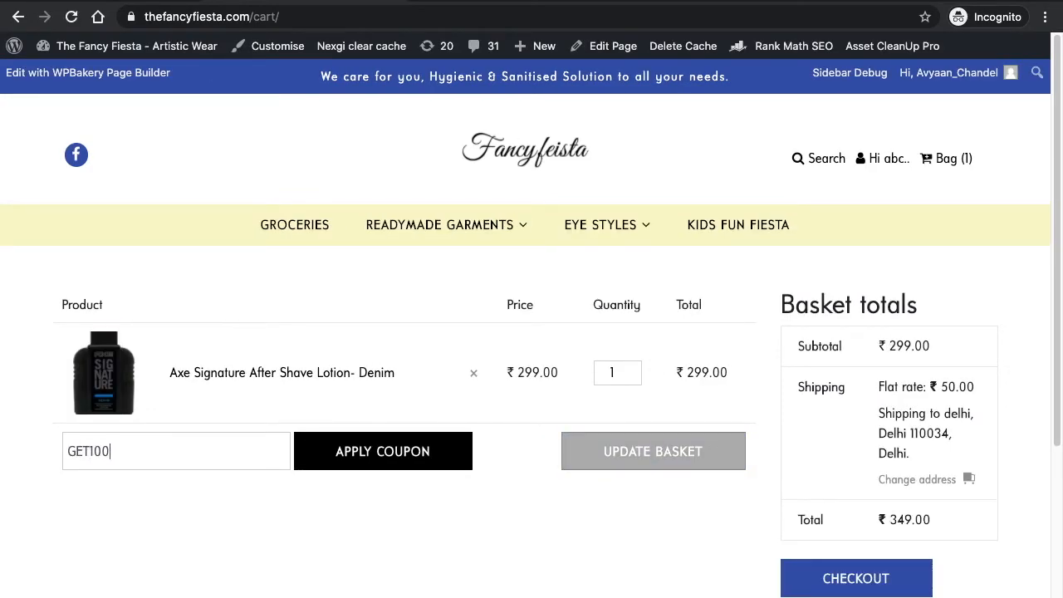
click(366, 467)
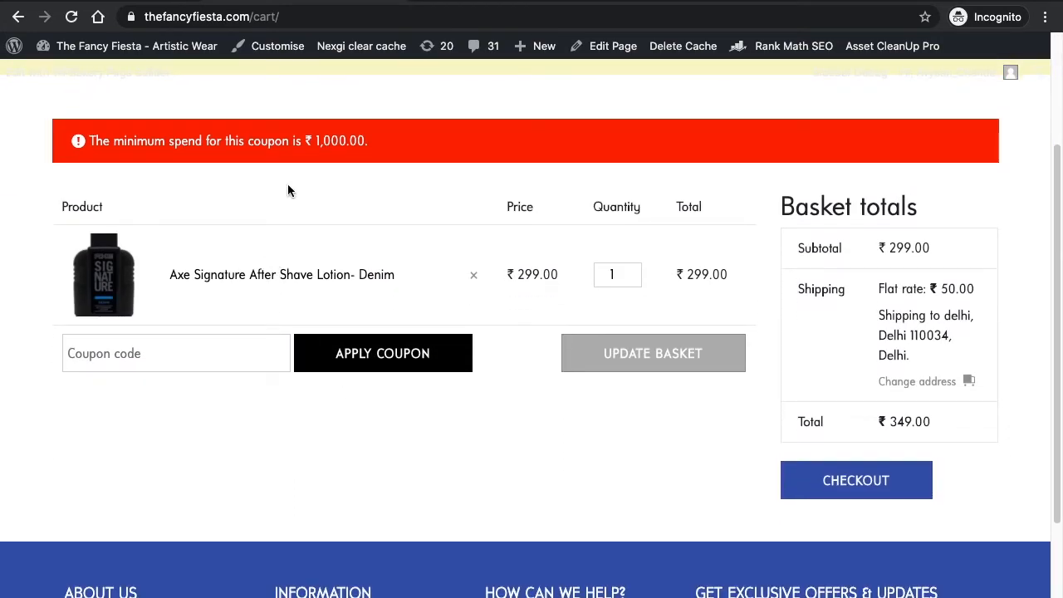
double_click(335, 141)
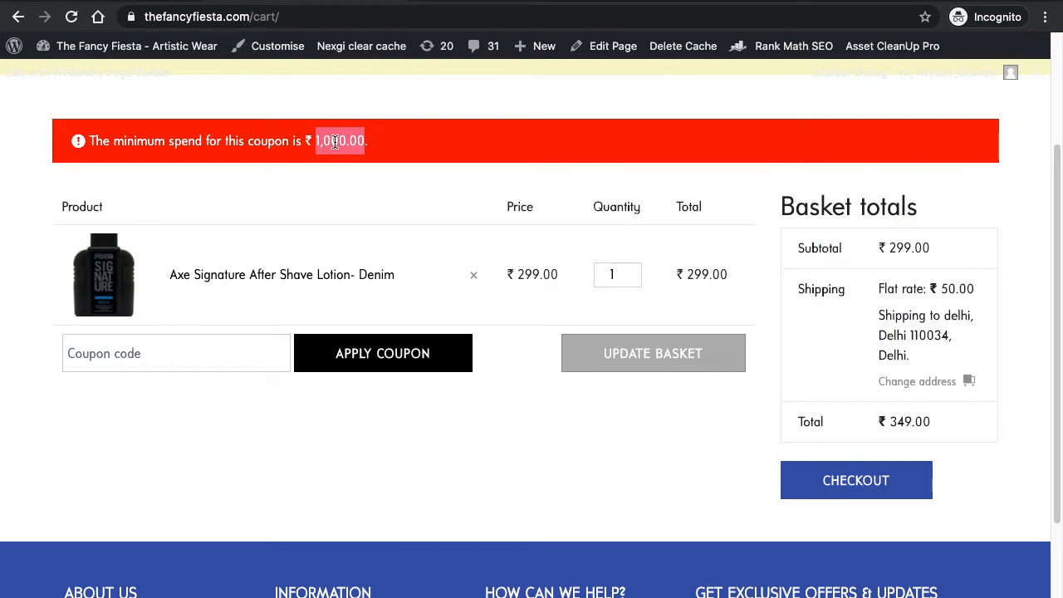
Set the after shave lotion's quantity to 10 and update the basket.
click(616, 272)
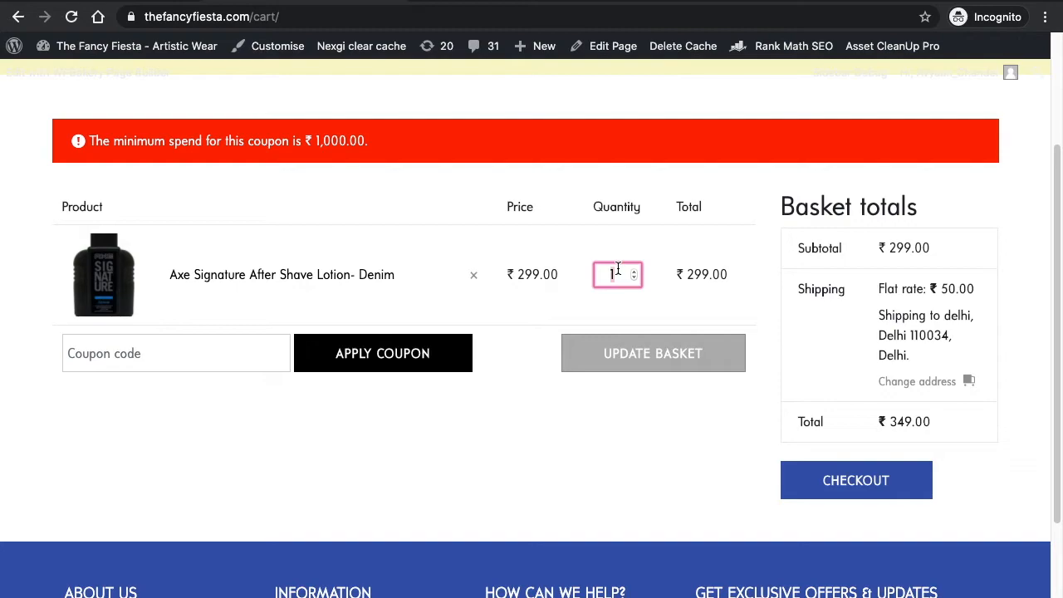
text(0)
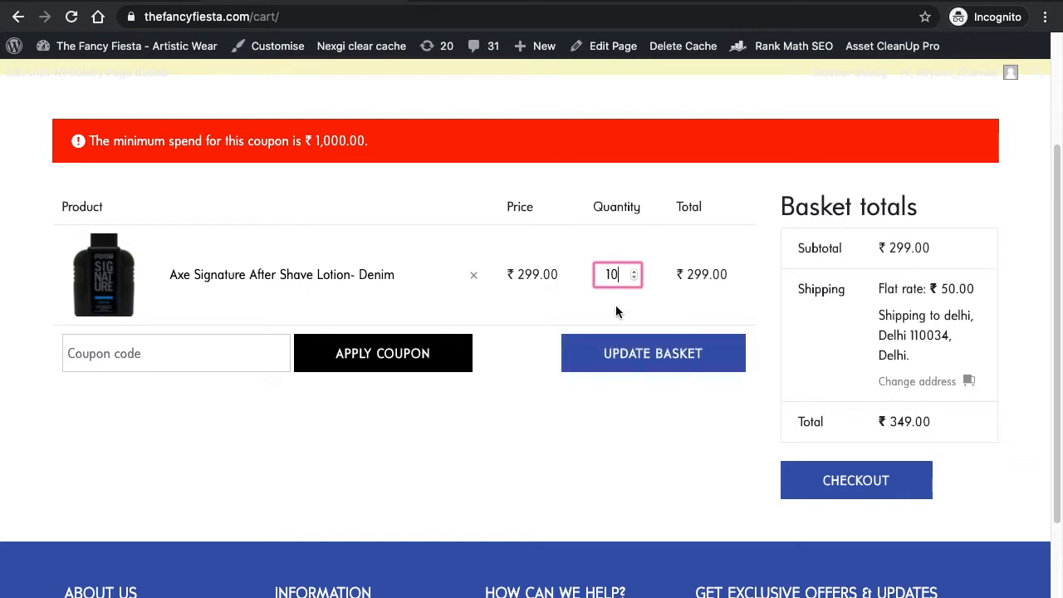
click(642, 353)
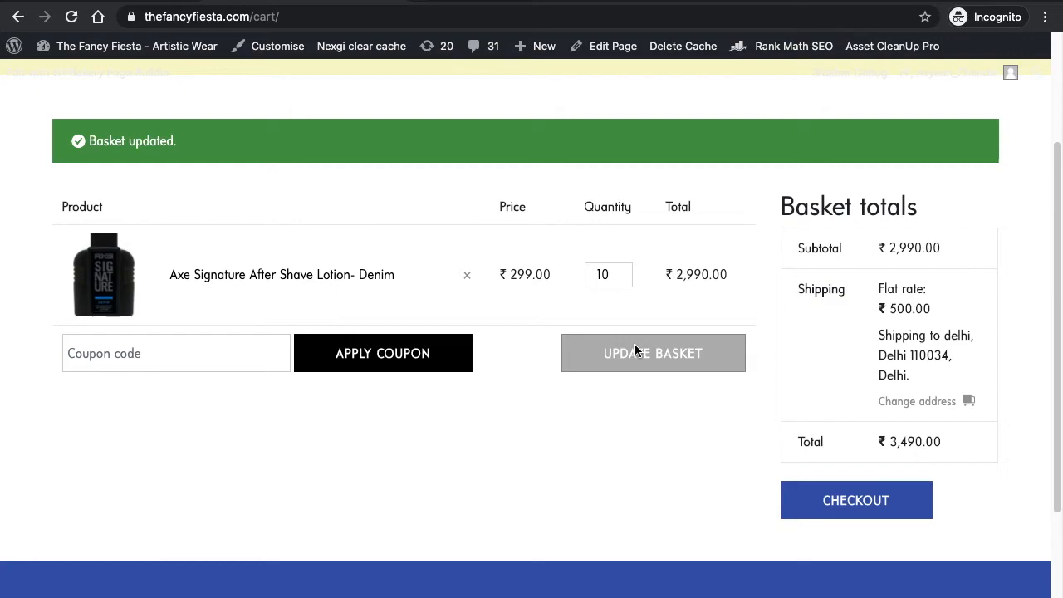
Apply the coupon code GET100 to the updated basket.
click(204, 335)
text(GET100)
click(341, 368)
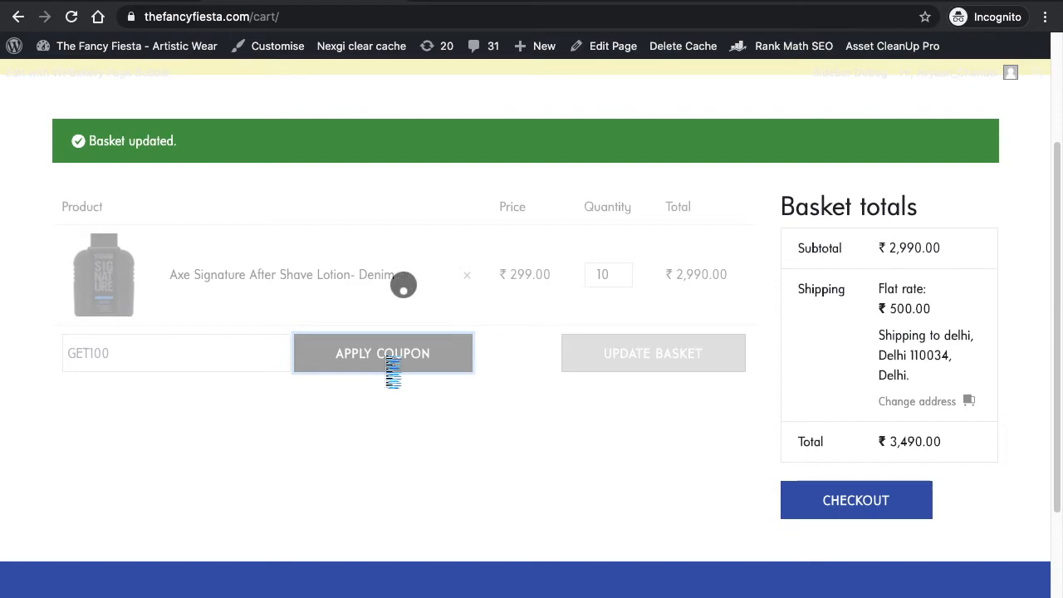